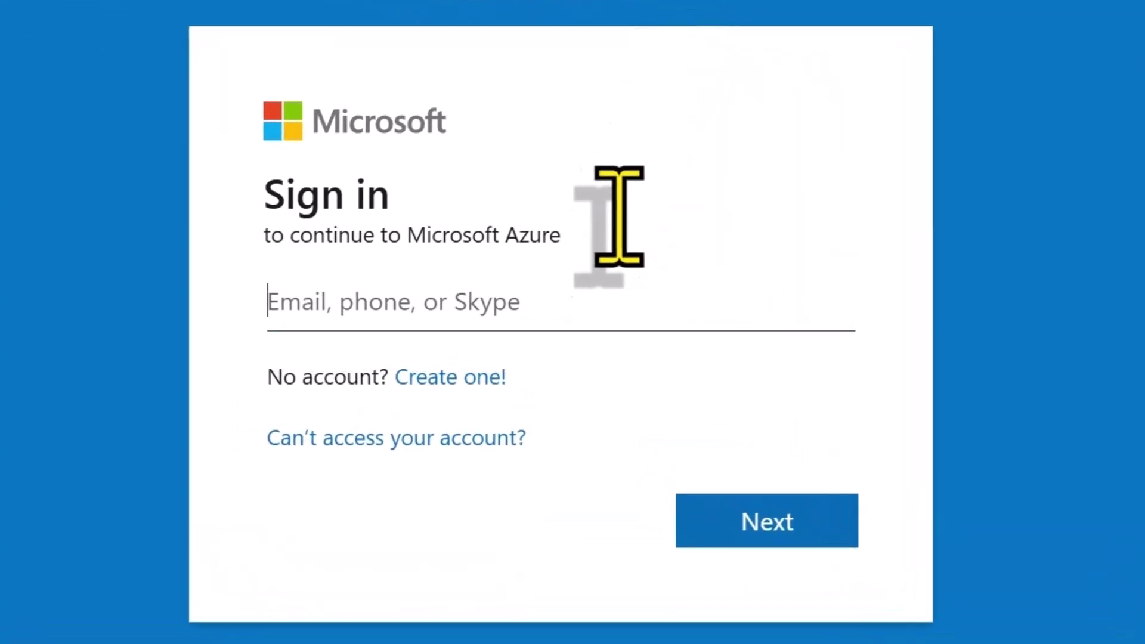
Sign in to the Azure portal with the admin e-mail and password.
{"action": "key", "text": "Return"}
{"action": "type", "text": "*************"}
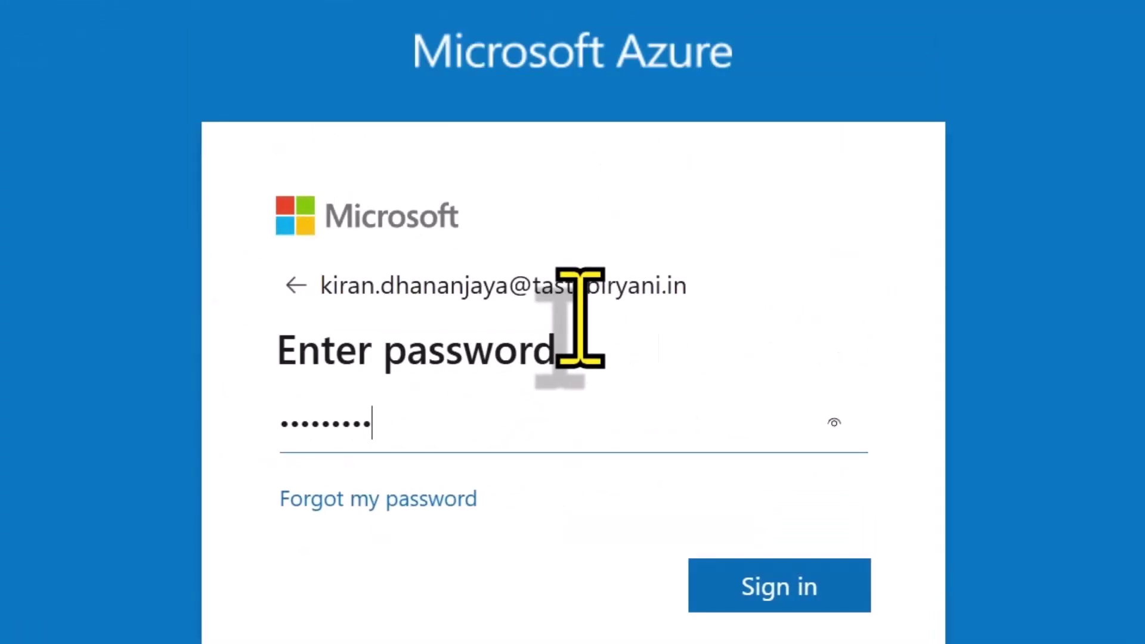
{"action": "key", "text": "Return"}
{"action": "key", "text": "Return"}
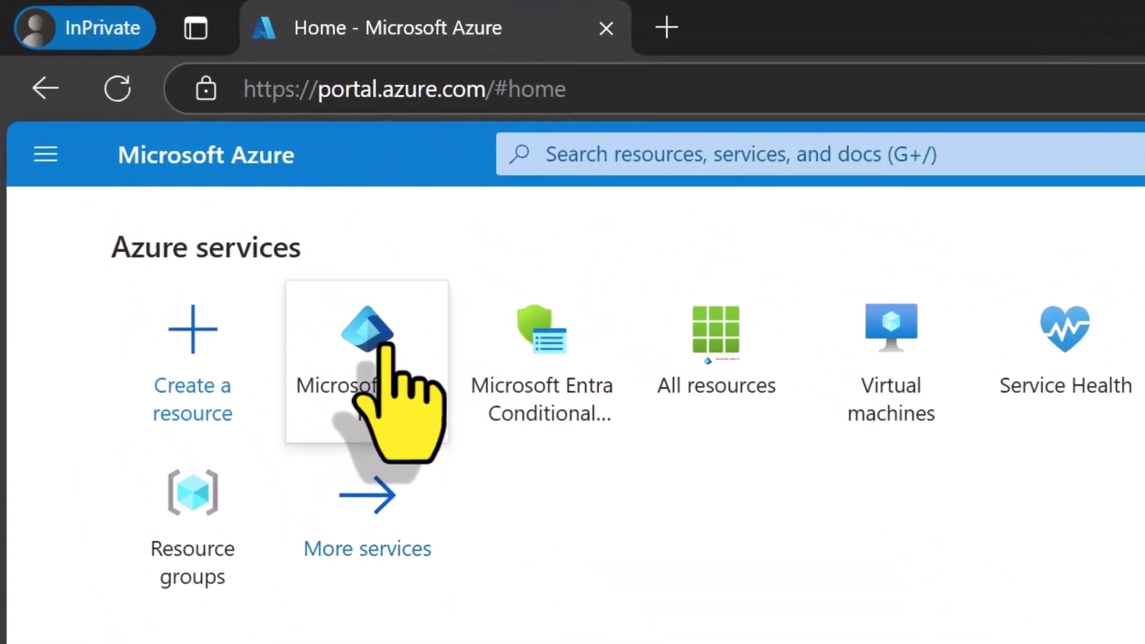
Open the Invite external user form from Microsoft Entra ID's Users list.
{"action": "left_click", "coordinate": [387, 346]}
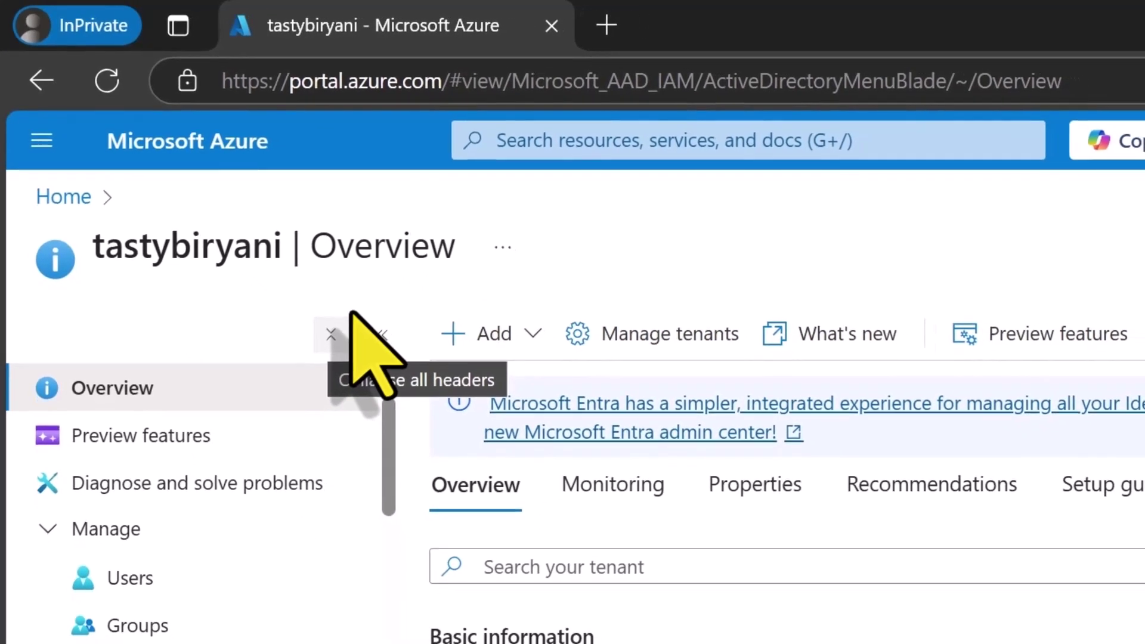
{"action": "left_click", "coordinate": [248, 577]}
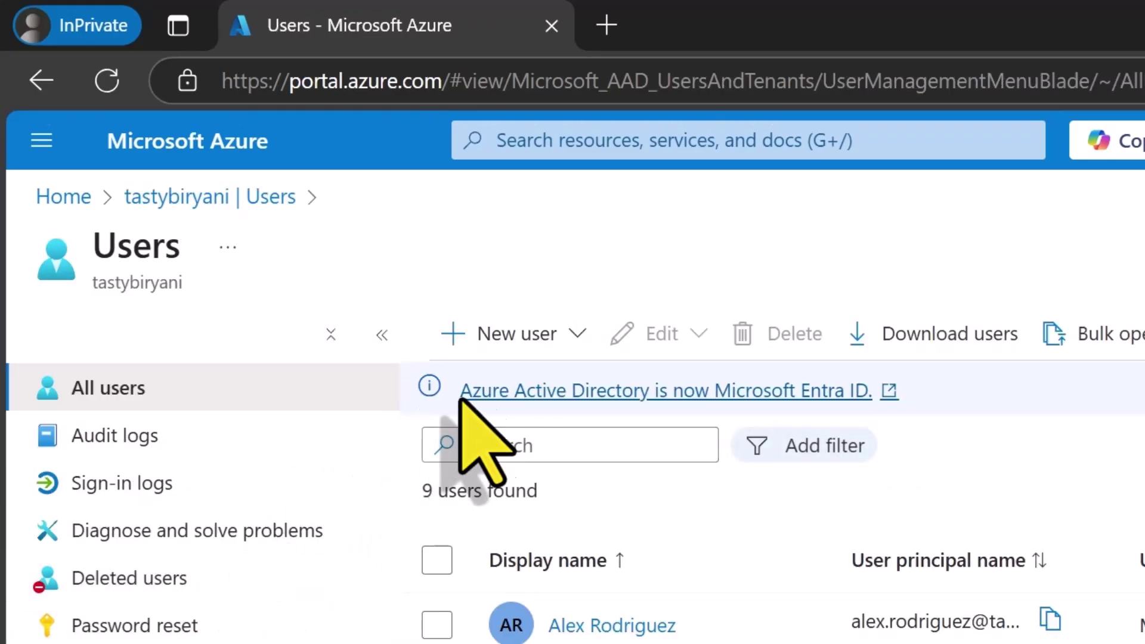
{"action": "left_click", "coordinate": [560, 335]}
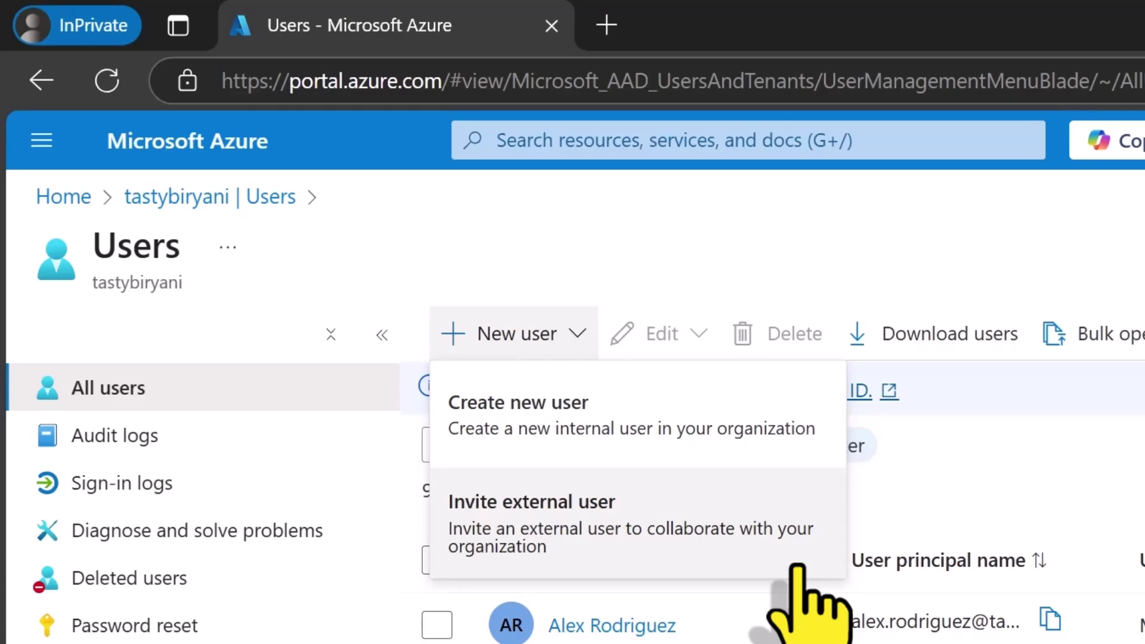
{"action": "left_click", "coordinate": [798, 567]}
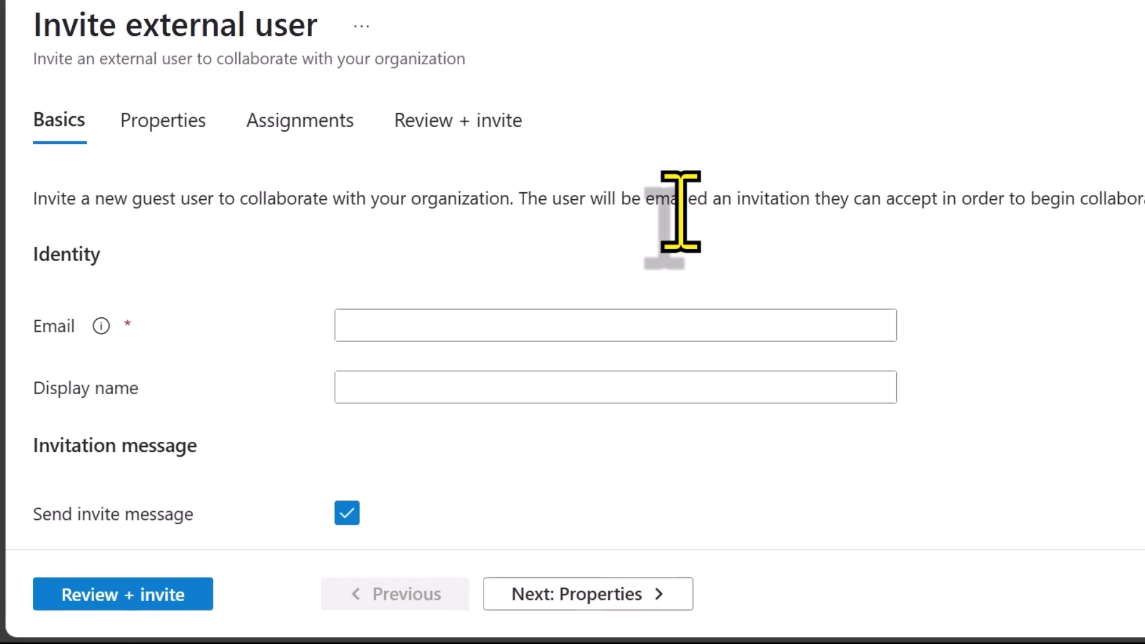
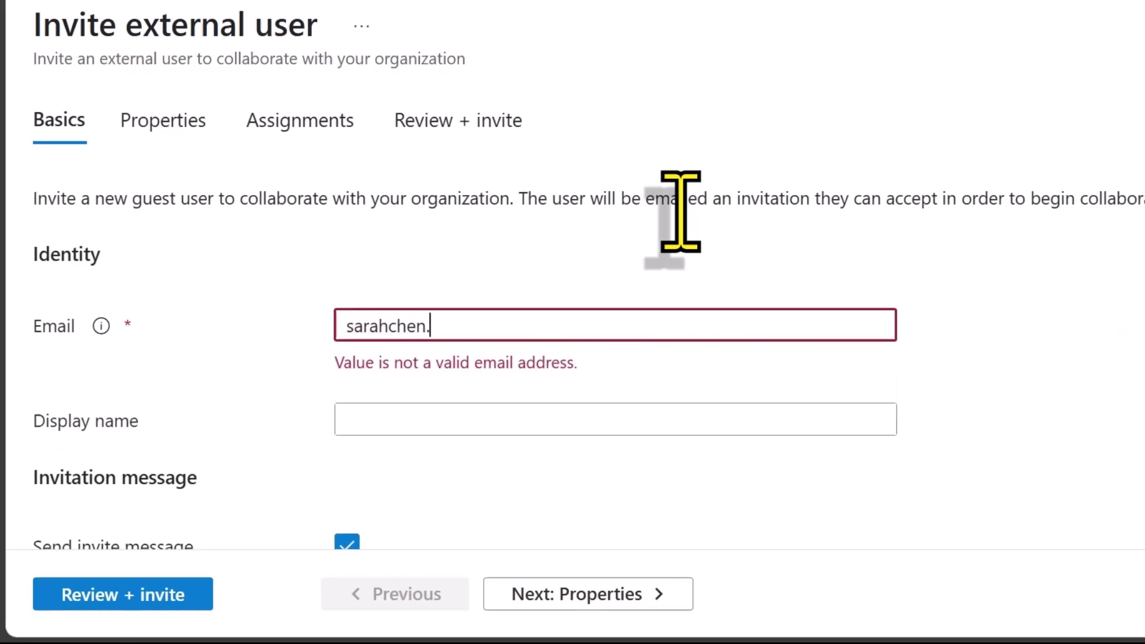
Enter the guest's Gmail address and full name as the display name.
{"action": "key", "text": "Tab"}
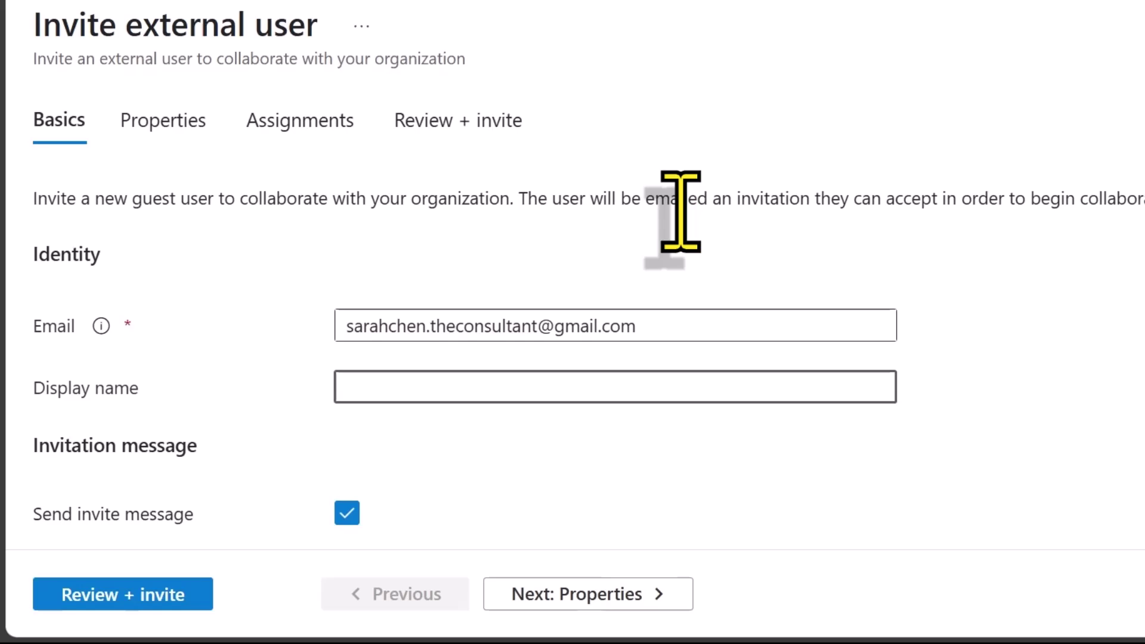
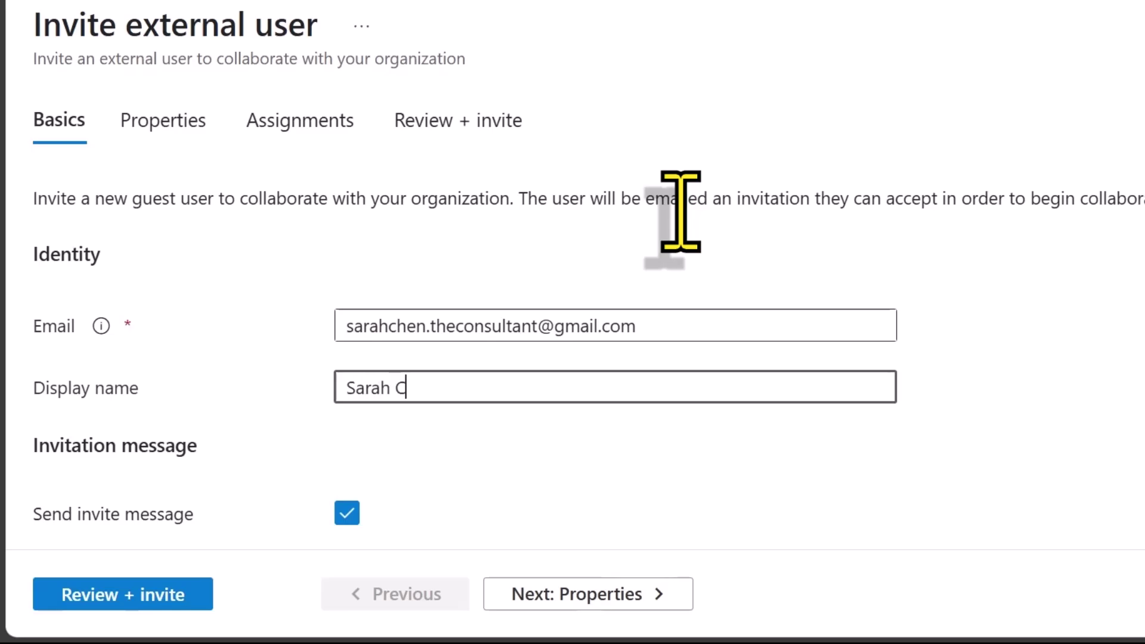
Add the invitation message 'Welcome aboard!' and the admin's address as Cc recipient.
{"action": "scroll", "coordinate": [683, 229], "scroll_direction": "down", "scroll_amount": 3}
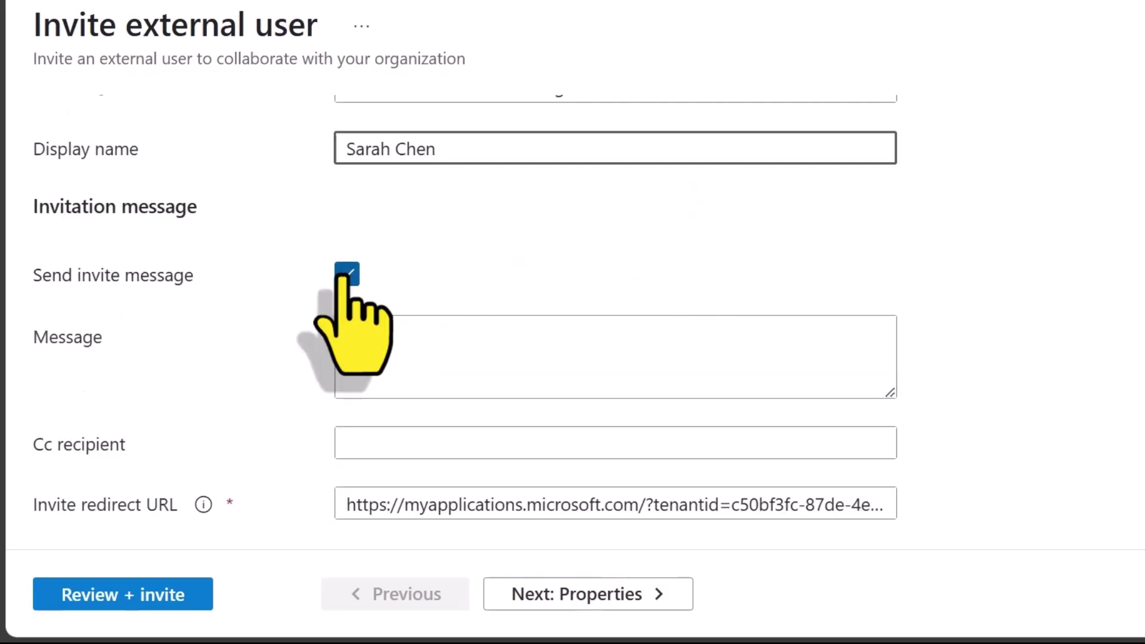
{"action": "left_click", "coordinate": [393, 356]}
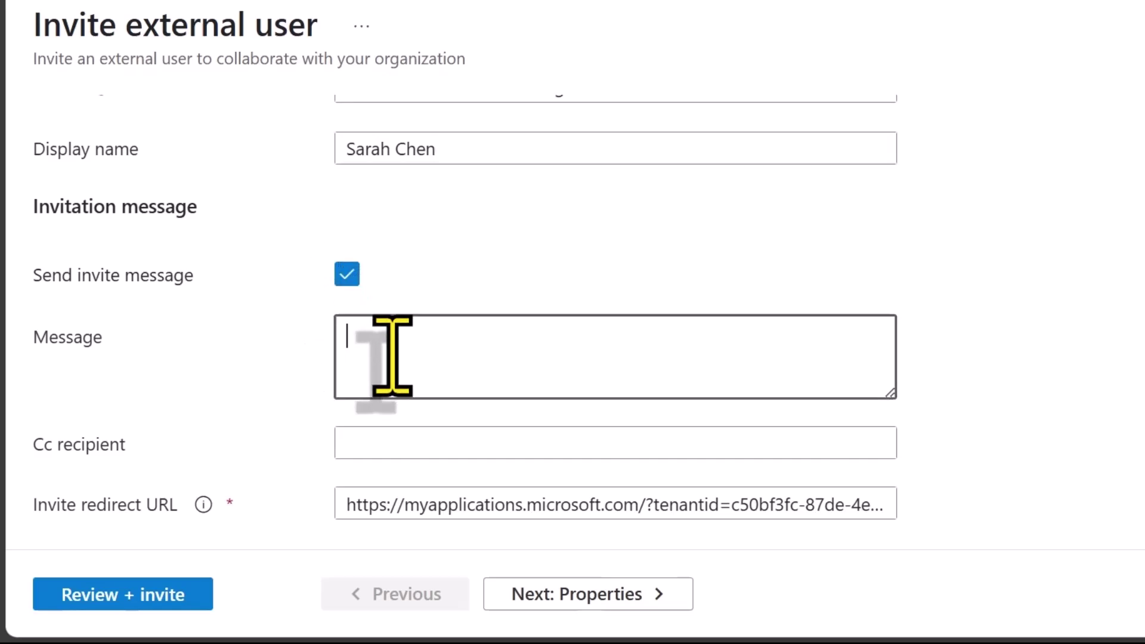
{"action": "type", "text": "Welcome aboard!"}
{"action": "key", "text": "Tab"}
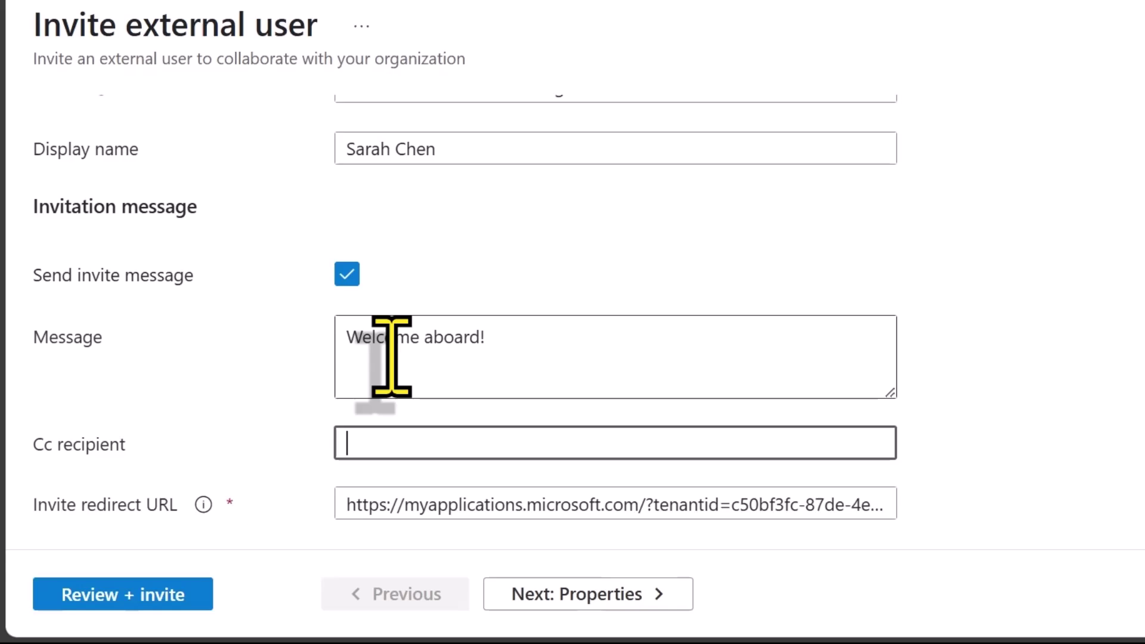
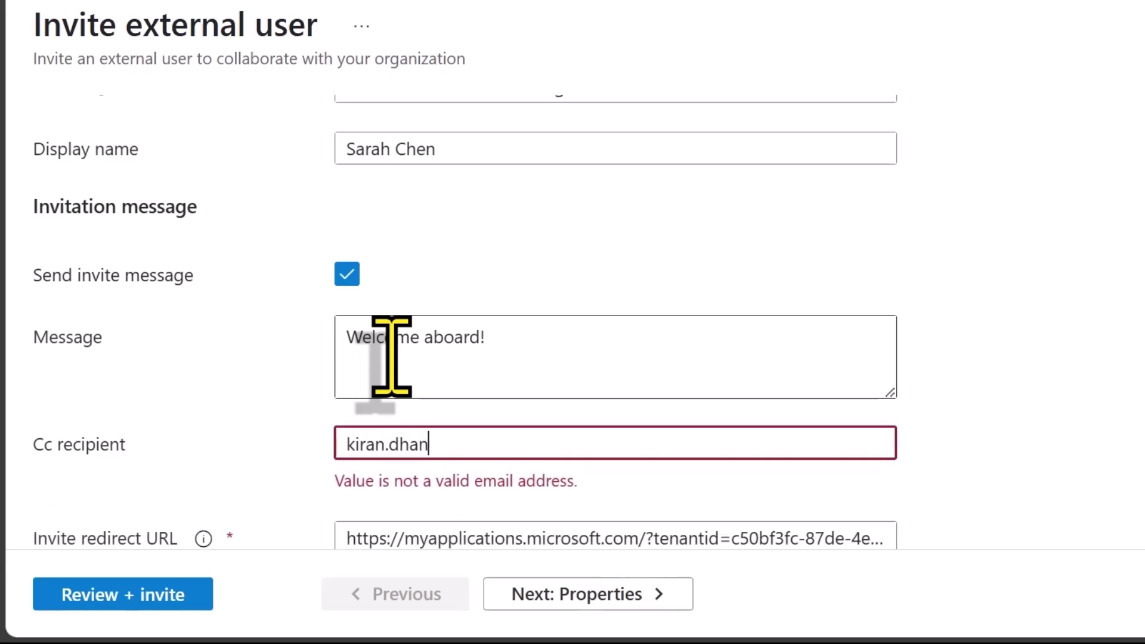
{"action": "key", "text": "Tab"}
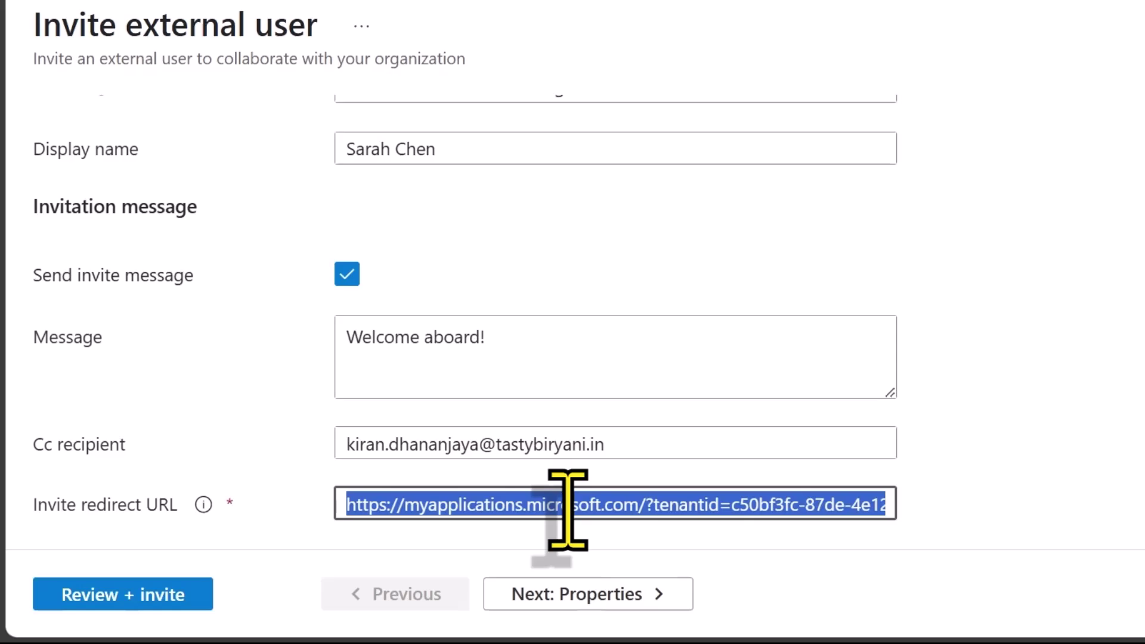
Keep user type Guest, set job title Marketing Consultant and enter the guest's company name.
{"action": "left_click", "coordinate": [561, 596]}
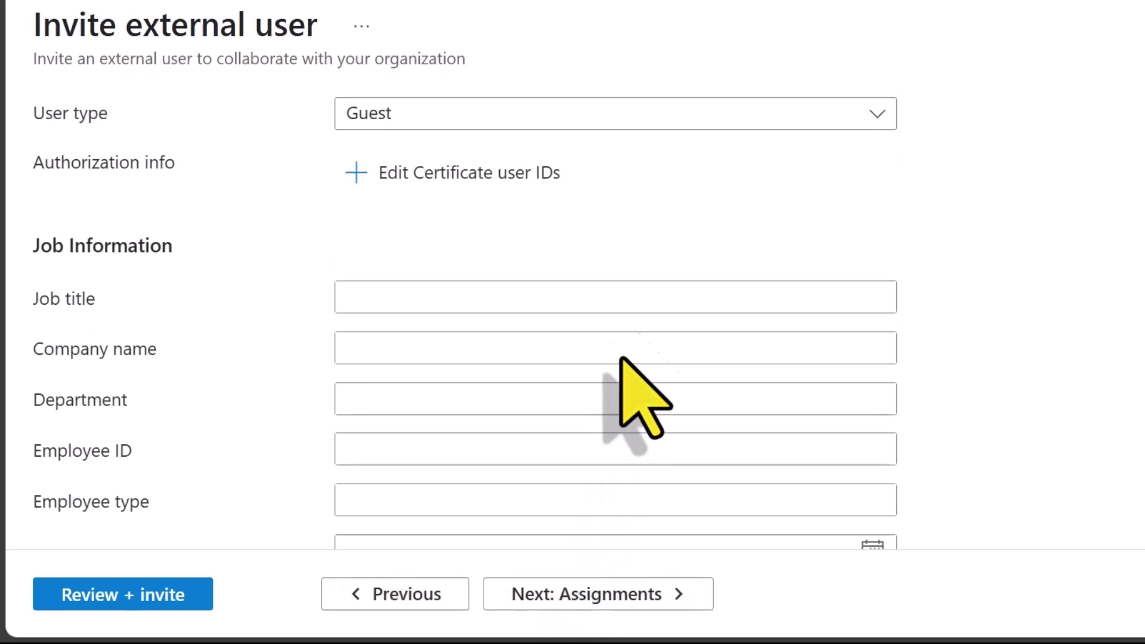
{"action": "left_click", "coordinate": [678, 119]}
{"action": "left_click", "coordinate": [663, 198]}
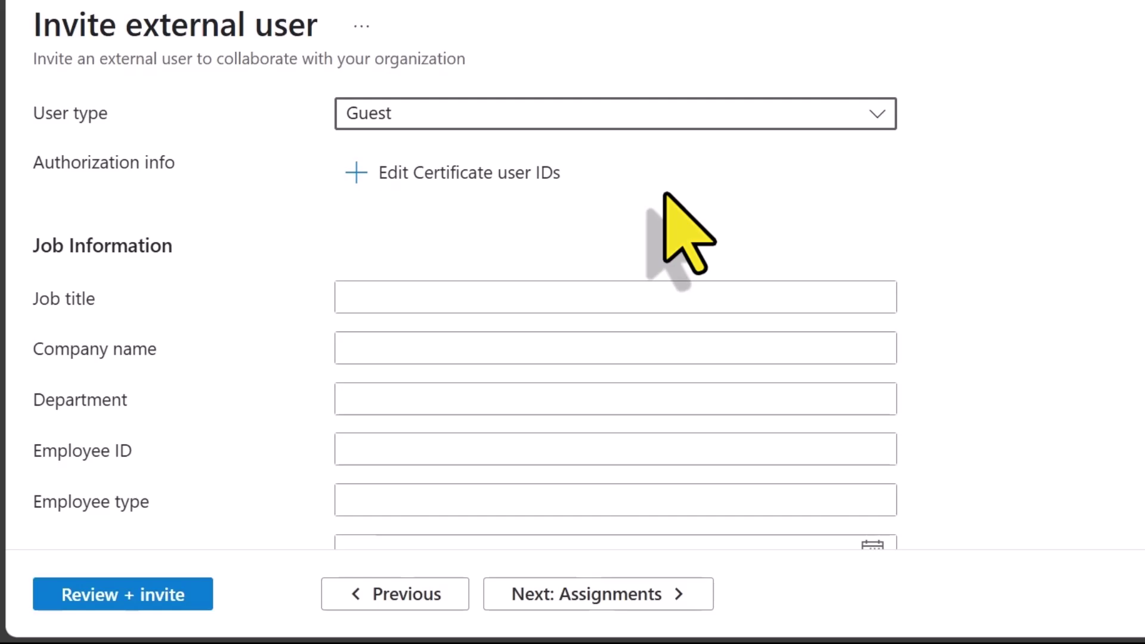
{"action": "key", "text": "Tab"}
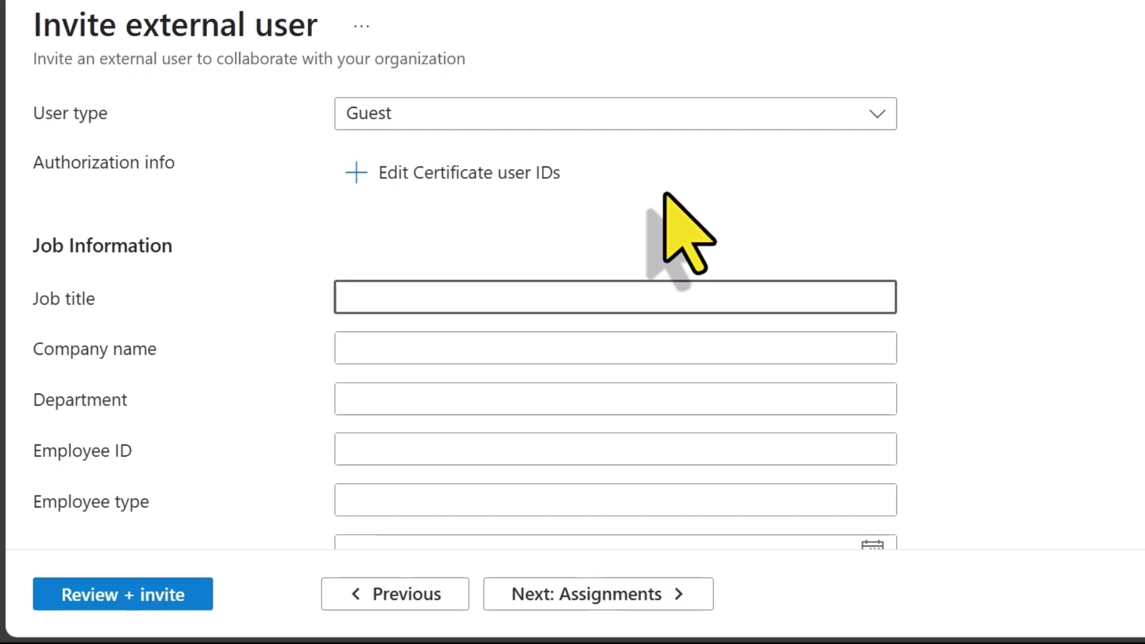
{"action": "type", "text": "Marketing Consultant"}
{"action": "key", "text": "Tab"}
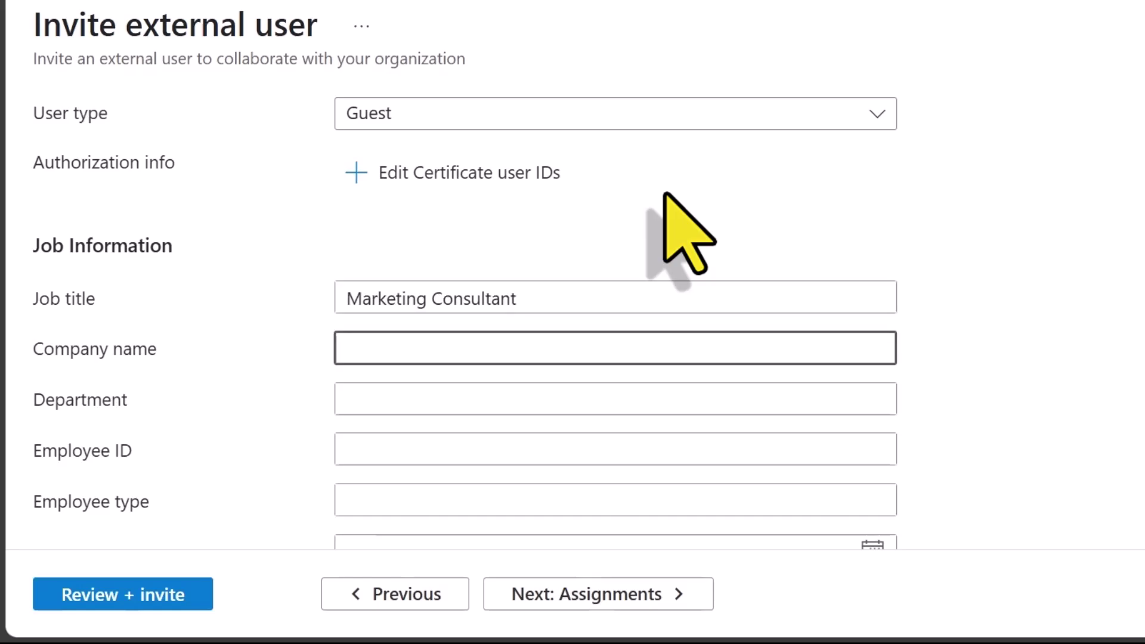
{"action": "type", "text": "Chen Marketing"}
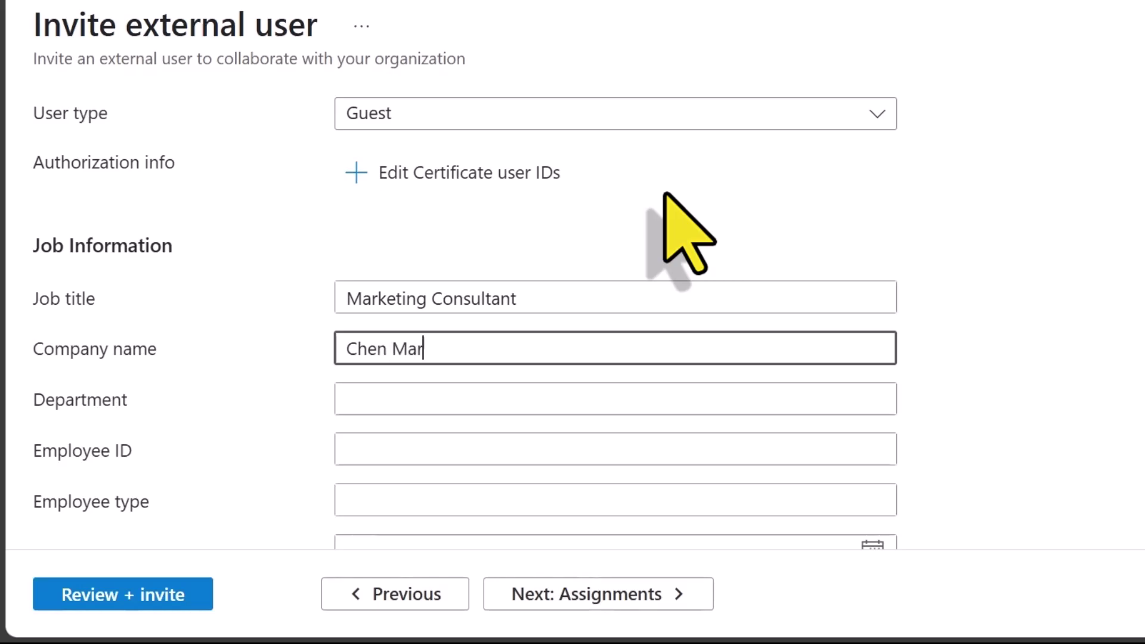
{"action": "key", "text": "Tab"}
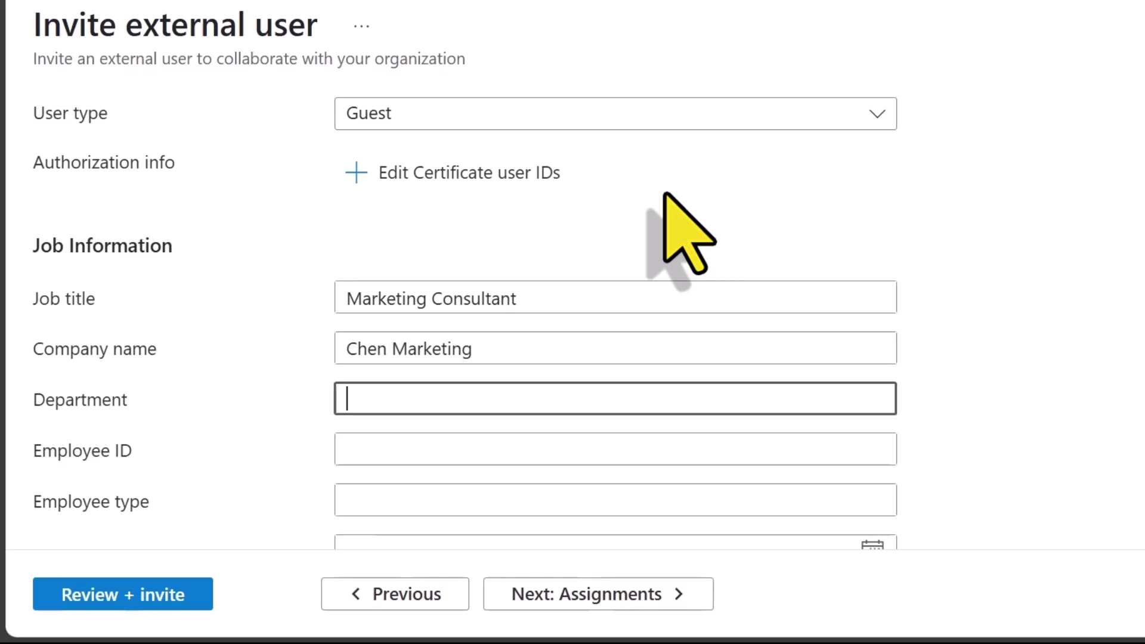
{"action": "type", "text": "Marketing"}
{"action": "key", "text": "Tab"}
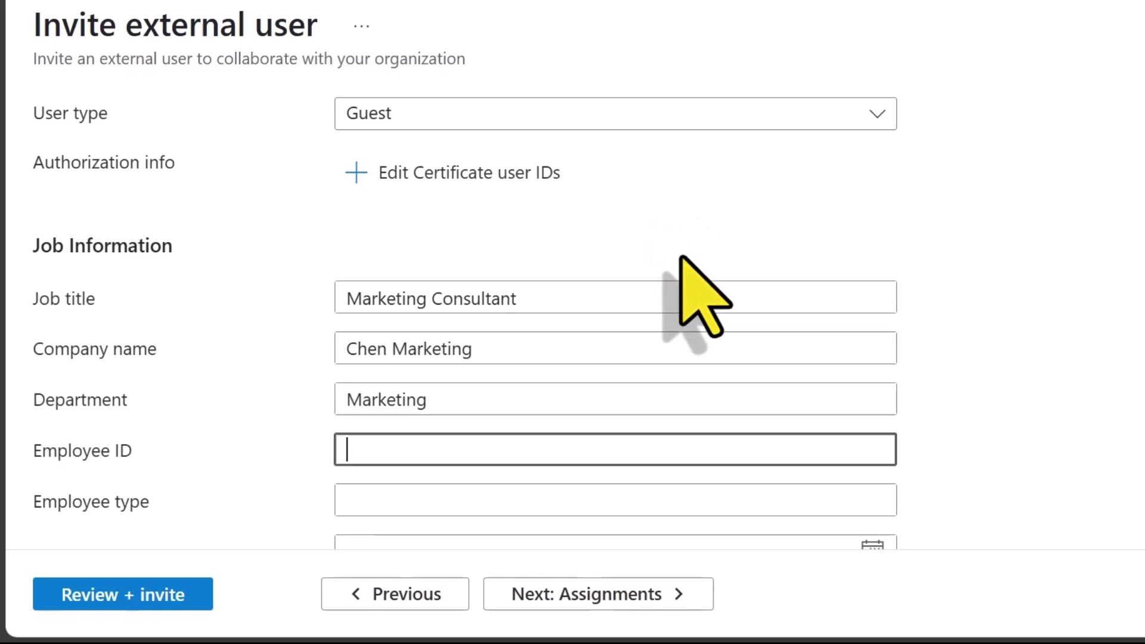
Set the usage location to United States and continue to Assignments.
{"action": "scroll", "coordinate": [741, 498], "scroll_direction": "down", "scroll_amount": 5}
{"action": "left_click", "coordinate": [738, 485]}
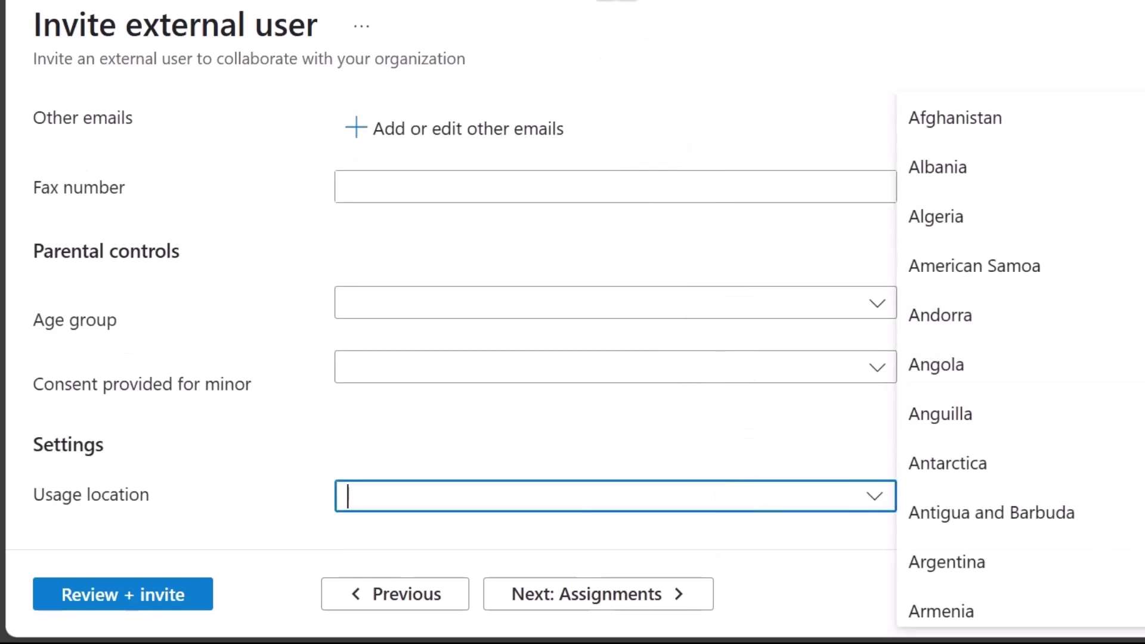
{"action": "type", "text": "U.S. Outlying Islands"}
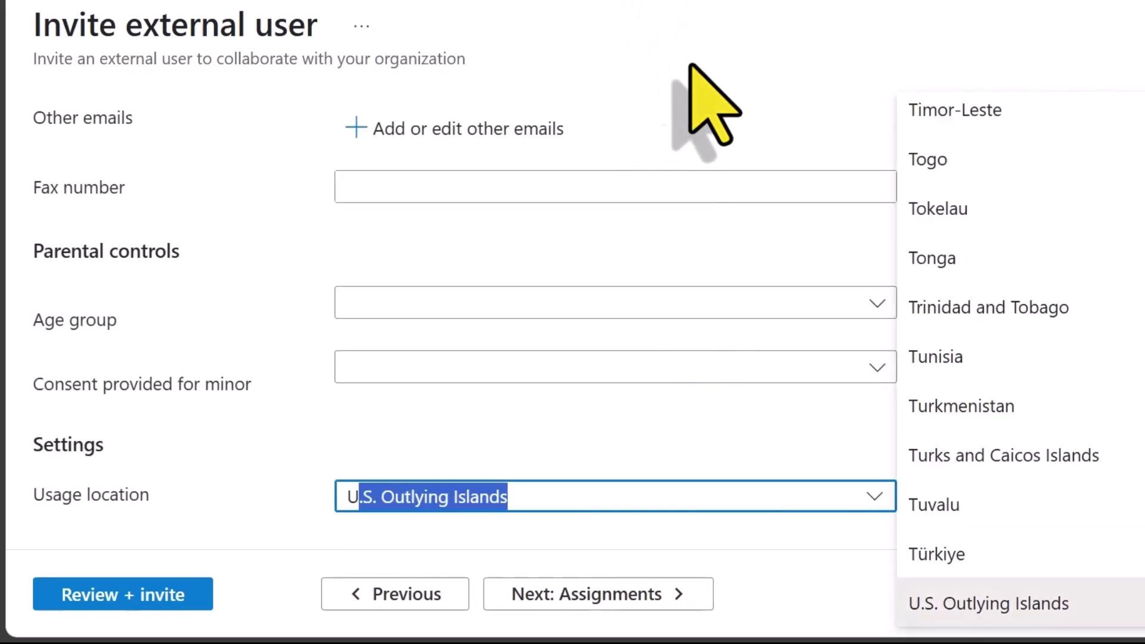
{"action": "scroll", "coordinate": [933, 620], "scroll_direction": "down", "scroll_amount": 3}
{"action": "left_click", "coordinate": [933, 624]}
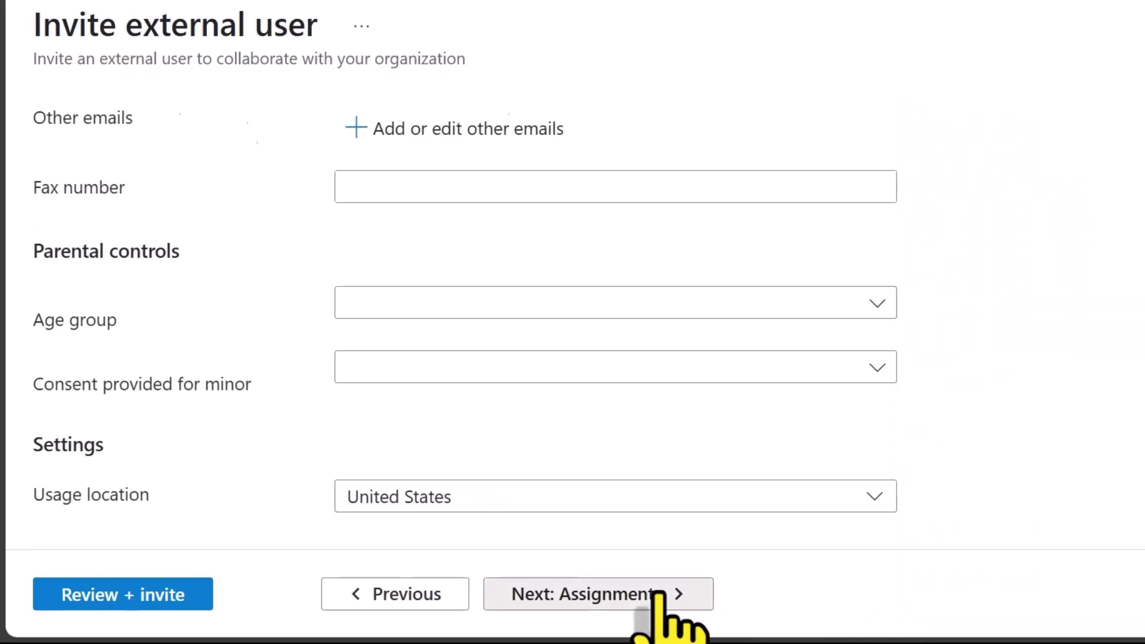
{"action": "left_click", "coordinate": [660, 594]}
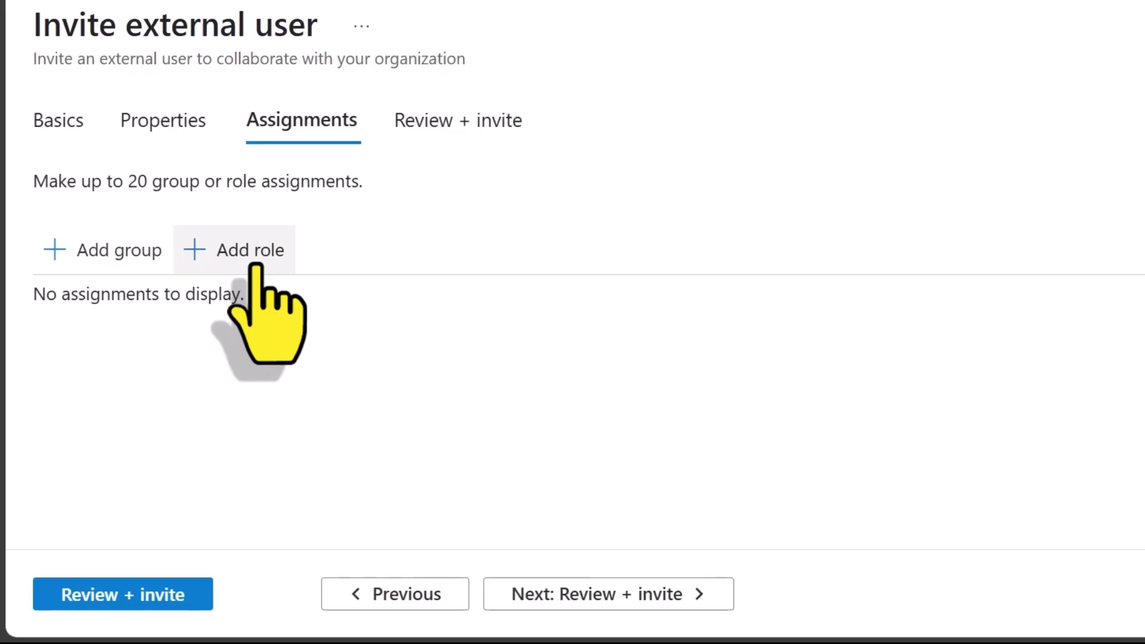
Review the invitation summary with no assignments and send the invite.
{"action": "left_click", "coordinate": [616, 590]}
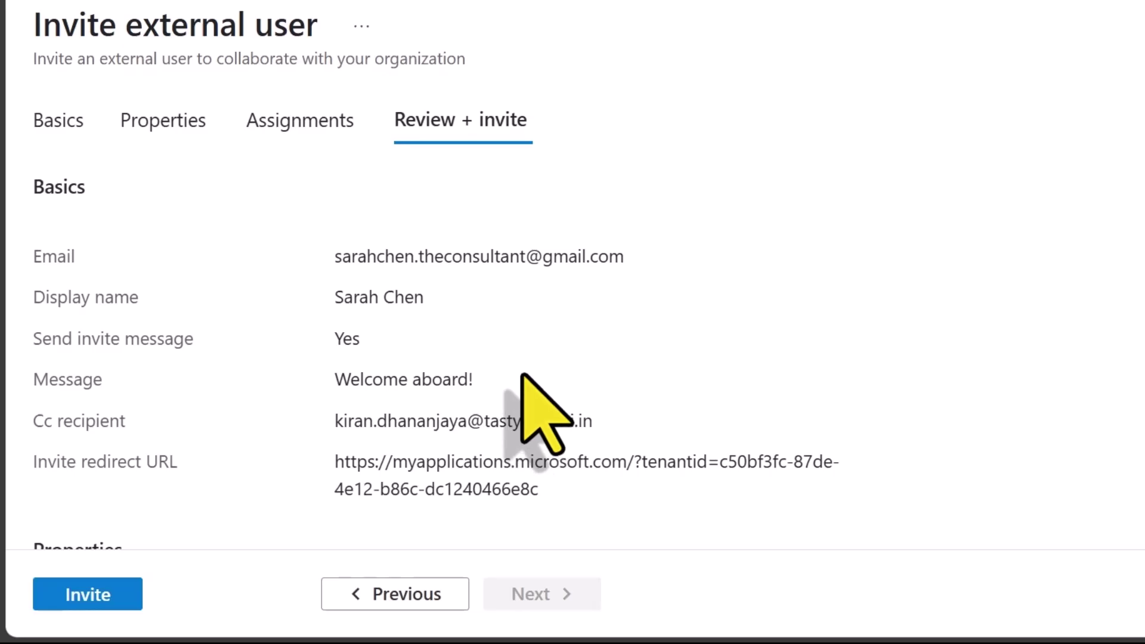
{"action": "scroll", "coordinate": [523, 375], "scroll_direction": "down", "scroll_amount": 8}
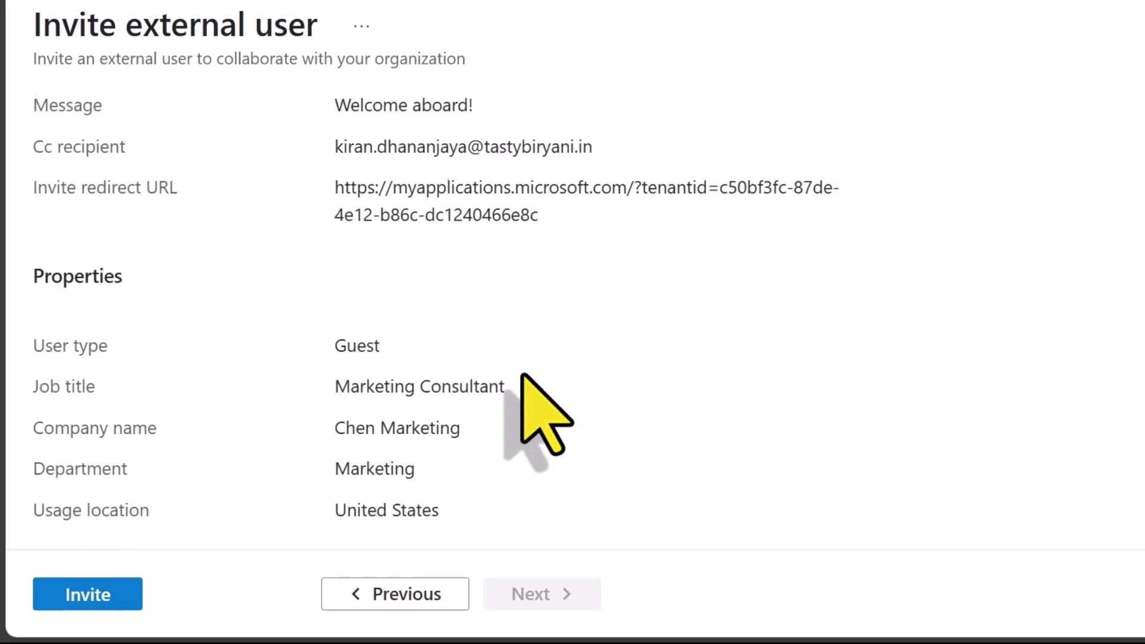
{"action": "left_click", "coordinate": [65, 597]}
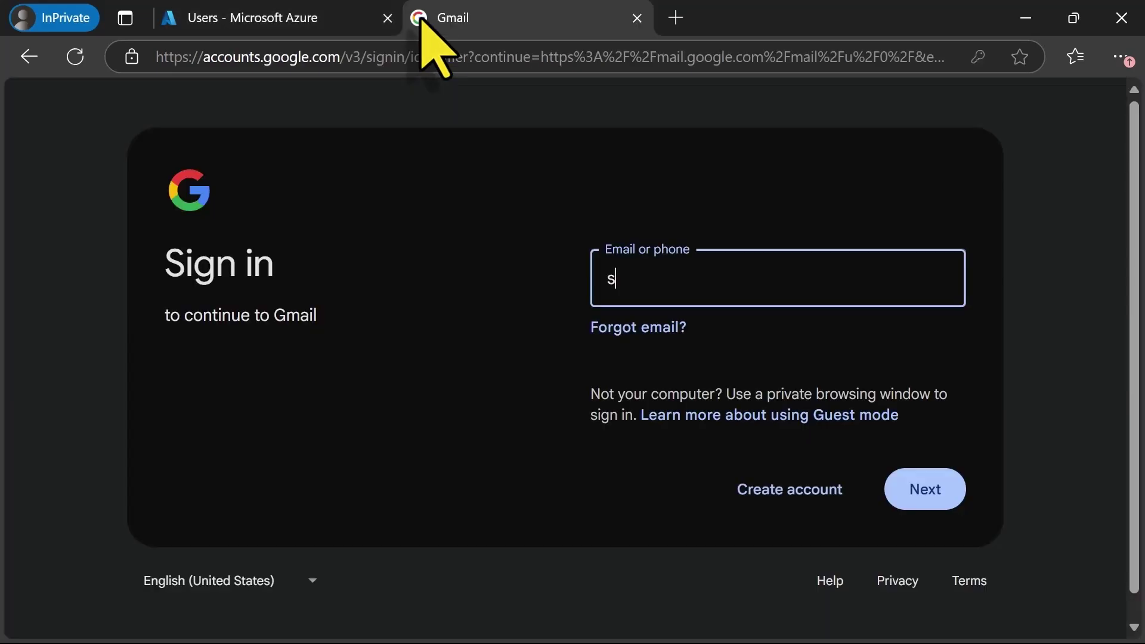
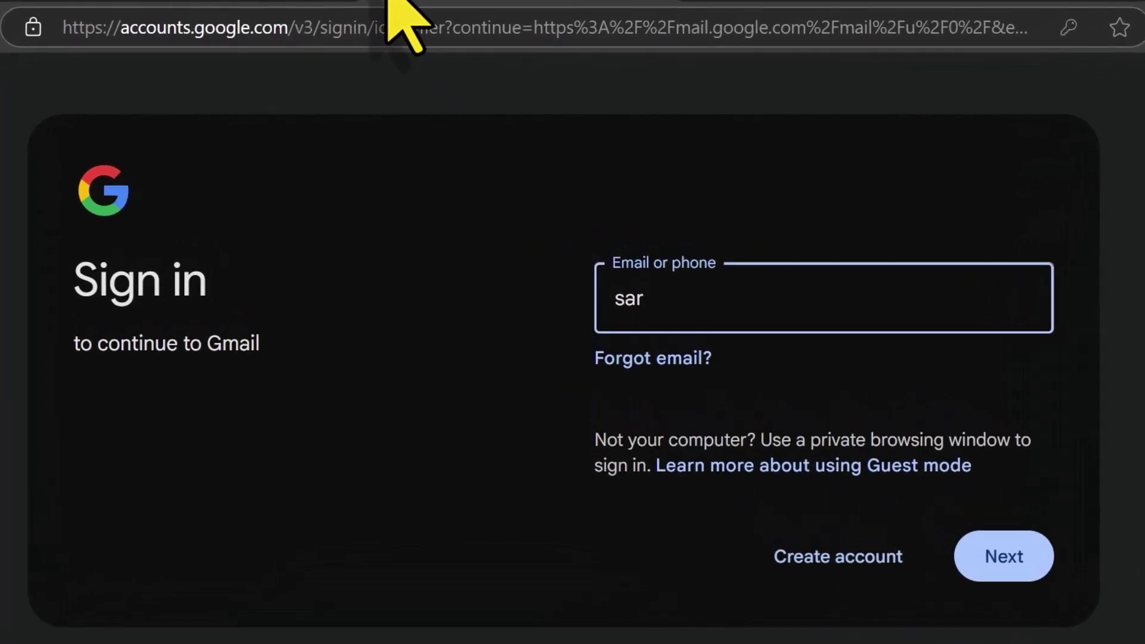
Sign in to the guest's Gmail account with its address and password.
{"action": "key", "text": "Return"}
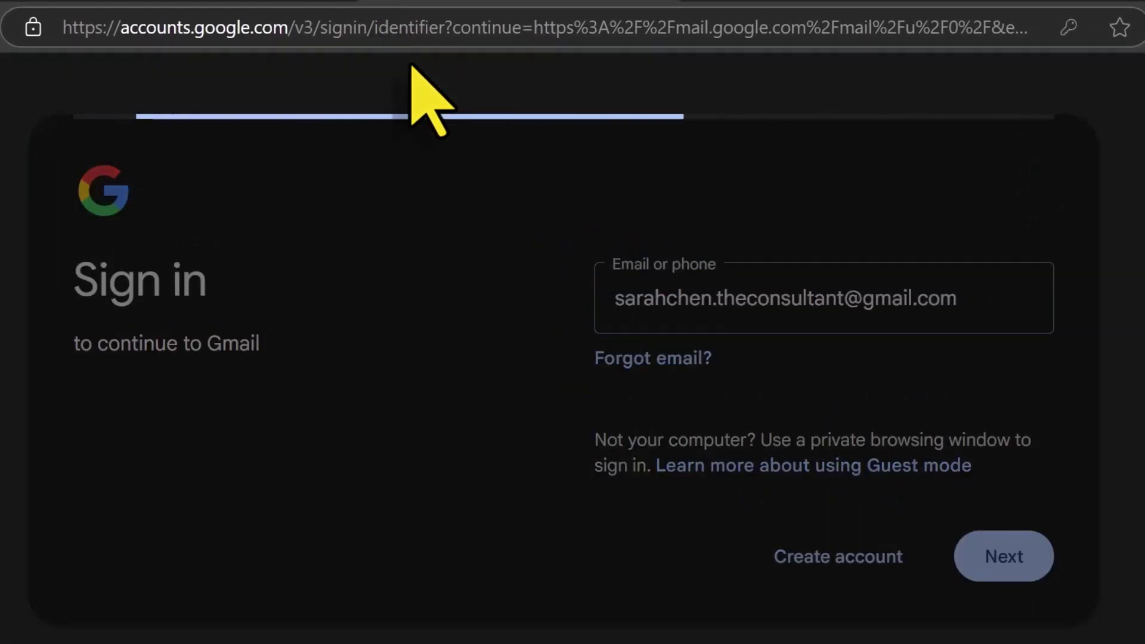
{"action": "type", "text": "*************"}
{"action": "key", "text": "Return"}
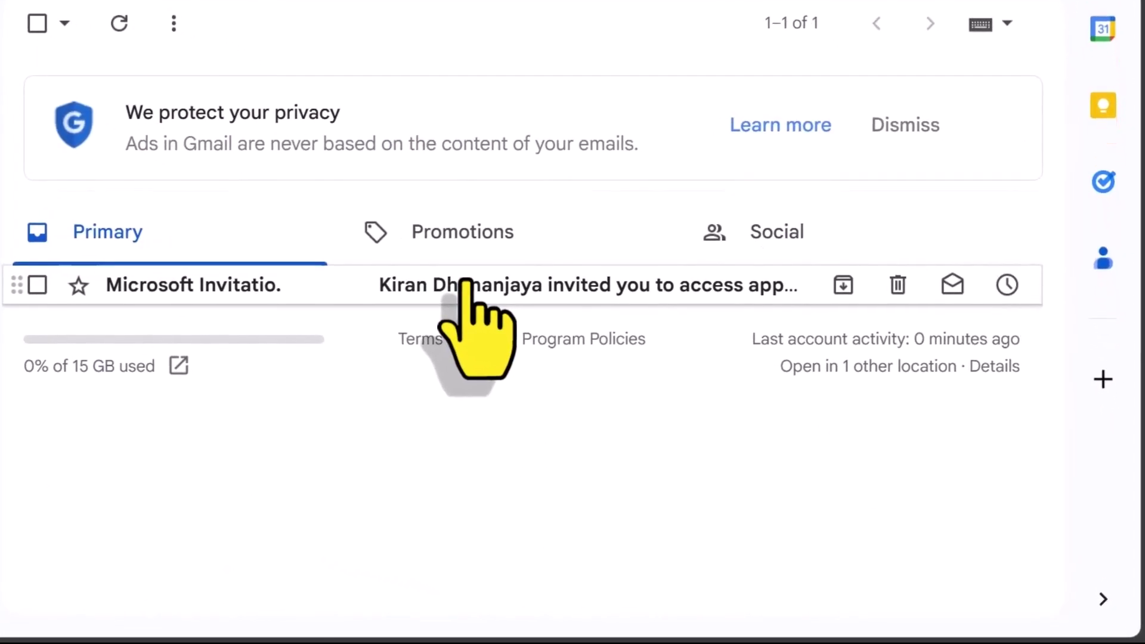
Open the Microsoft invitation email and scroll down to its accept link.
{"action": "left_click", "coordinate": [465, 283]}
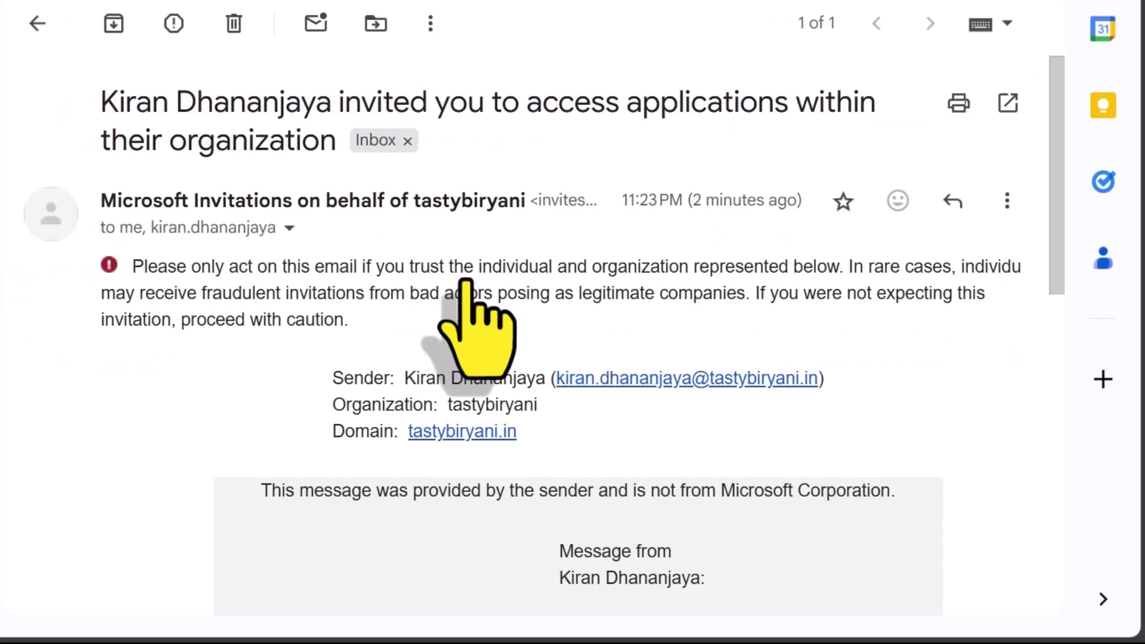
{"action": "scroll", "coordinate": [463, 283], "scroll_direction": "down", "scroll_amount": 2}
{"action": "scroll", "coordinate": [466, 280], "scroll_direction": "down", "scroll_amount": 4}
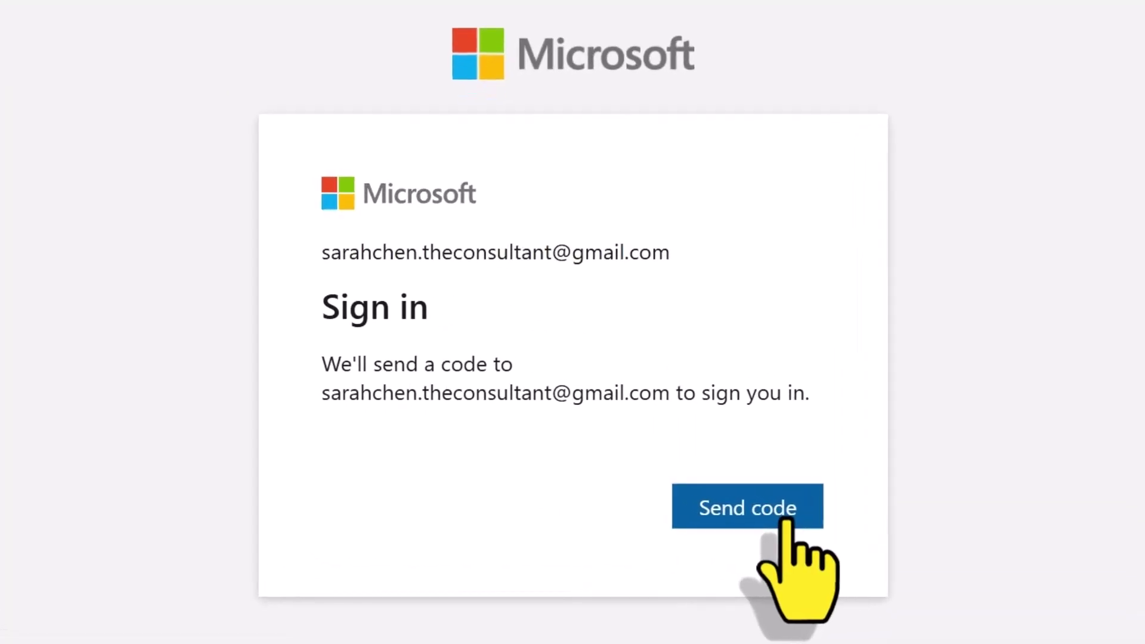
Verify the guest with the emailed code and skip security setup to reach My Apps.
{"action": "left_click", "coordinate": [706, 494]}
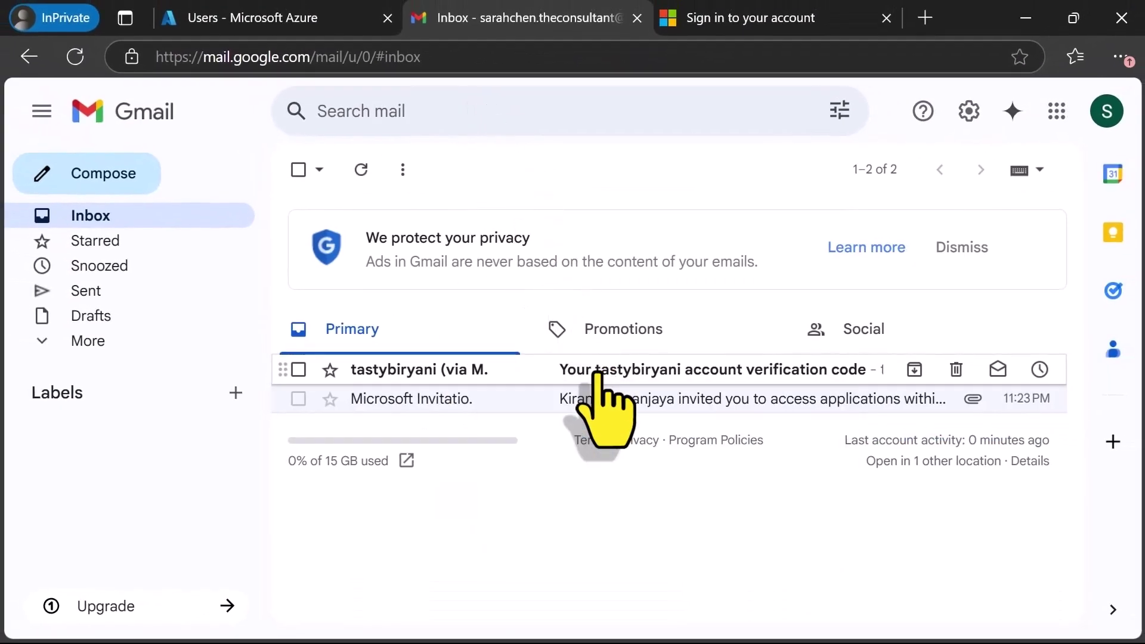
{"action": "left_click", "coordinate": [590, 372]}
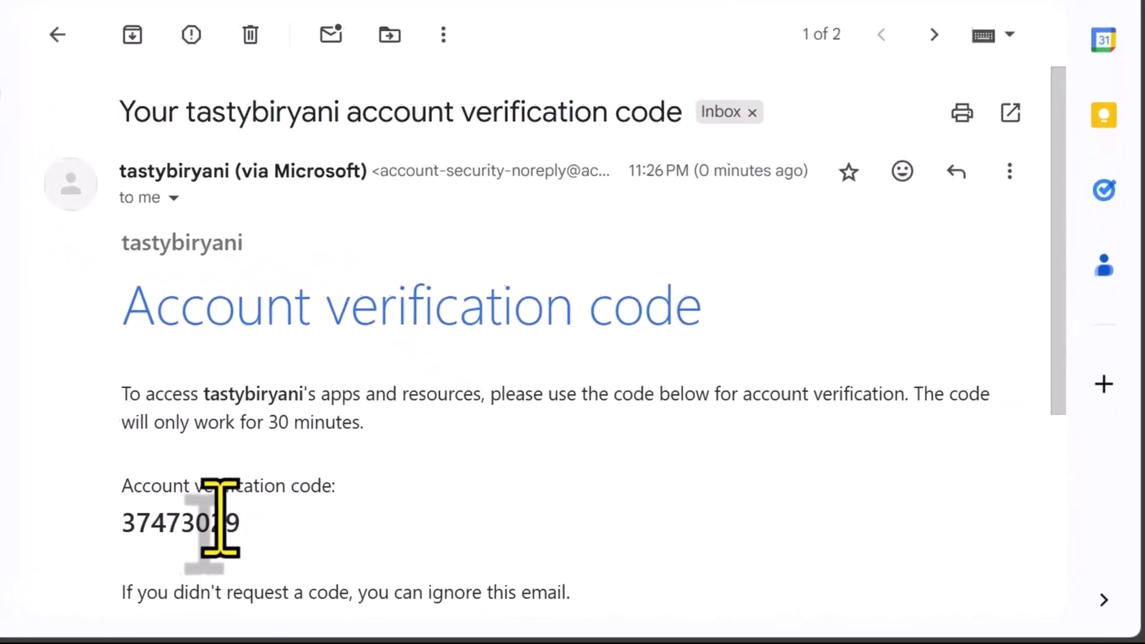
{"action": "double_click", "coordinate": [220, 517]}
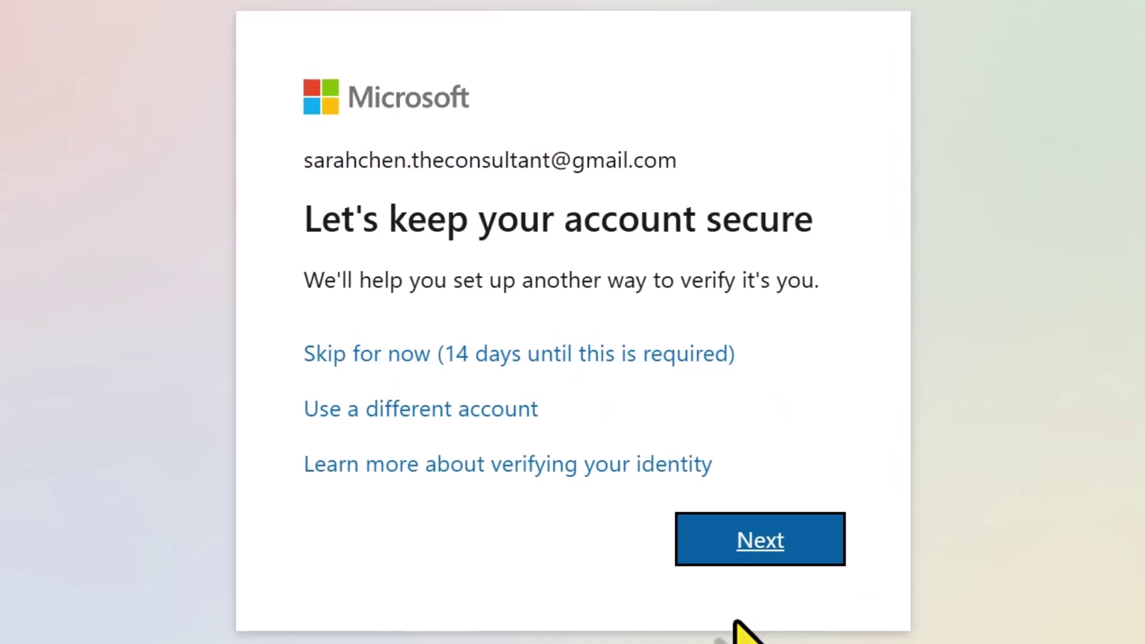
{"action": "left_click", "coordinate": [669, 366]}
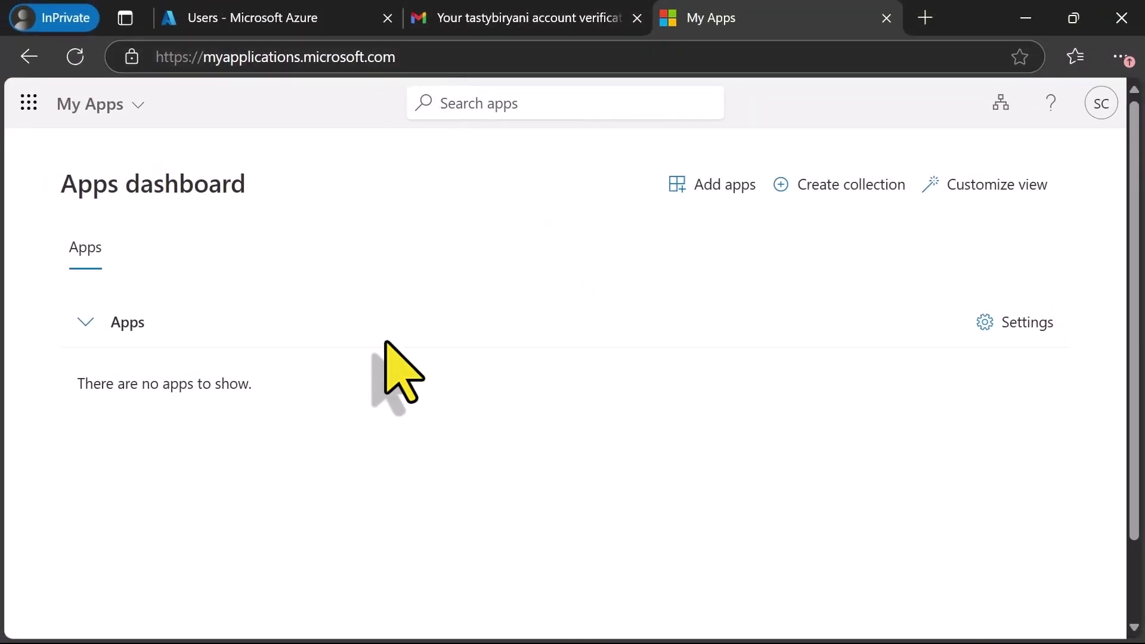
{"action": "double_click", "coordinate": [179, 384]}
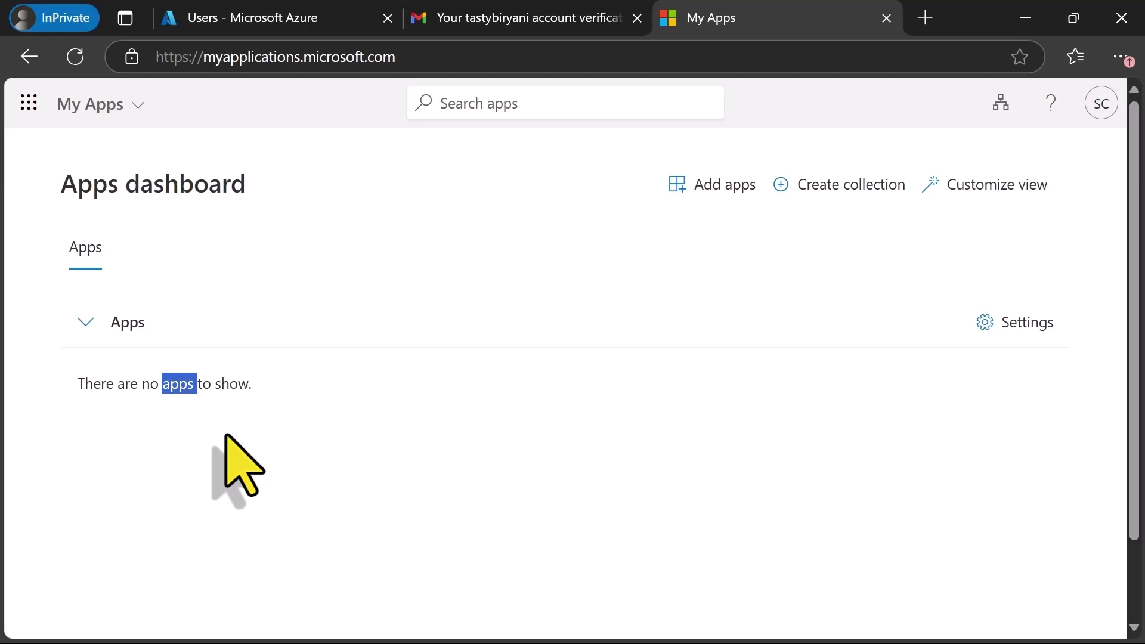
Load admin.microsoft.com in a new browser tab.
{"action": "key", "text": "ctrl+t"}
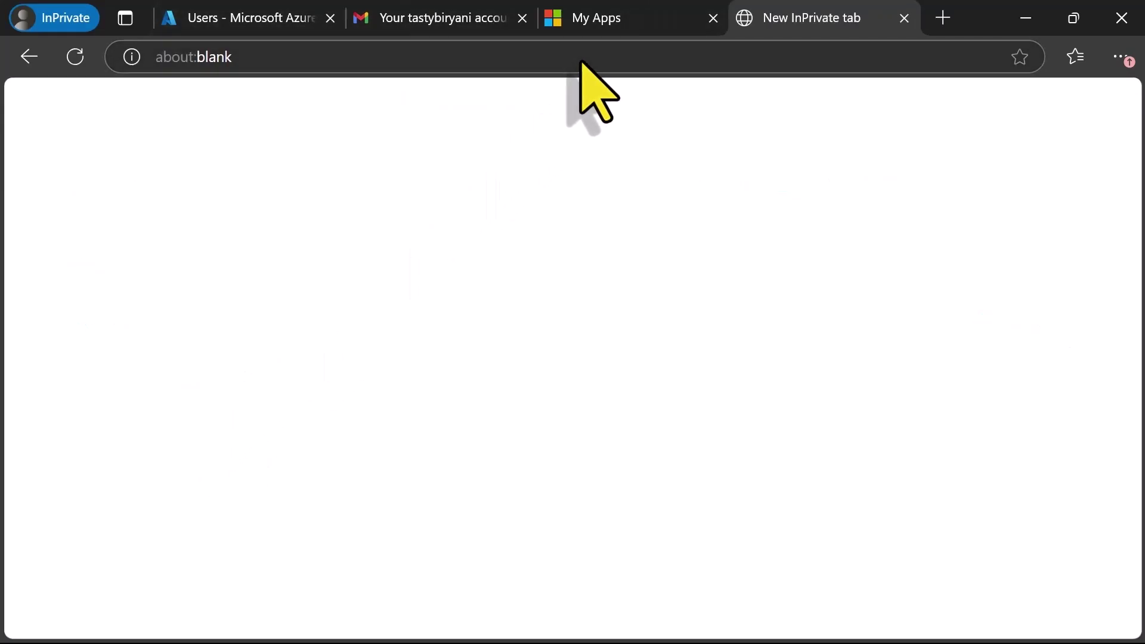
{"action": "left_click", "coordinate": [580, 62]}
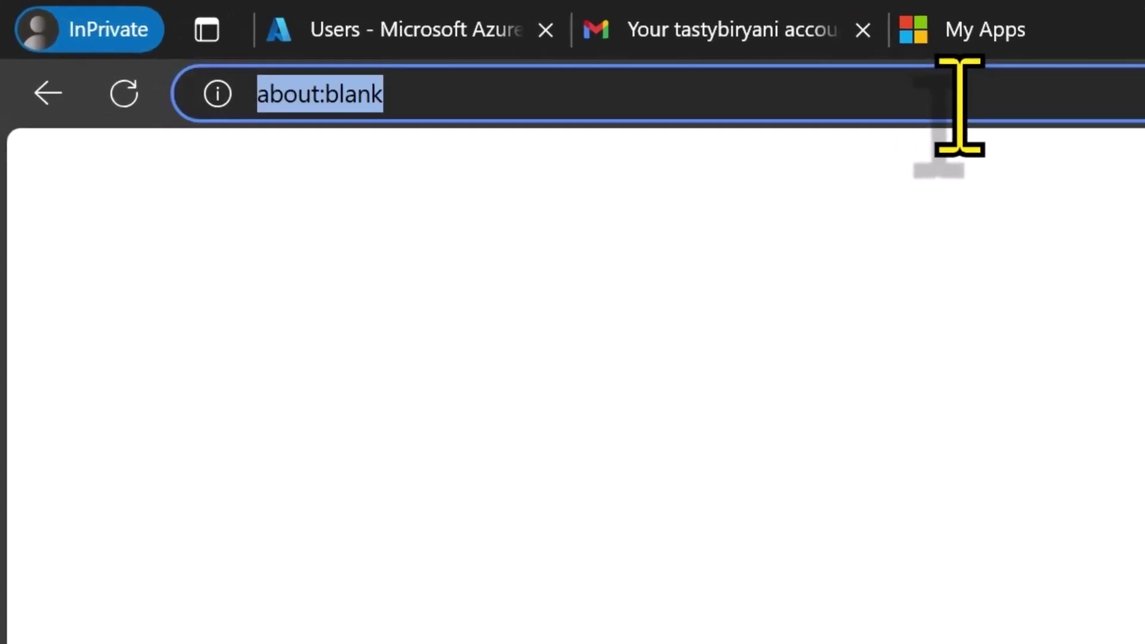
{"action": "key", "text": "BackSpace"}
{"action": "type", "text": "https://admin.microsoft.com"}
{"action": "key", "text": "Return"}
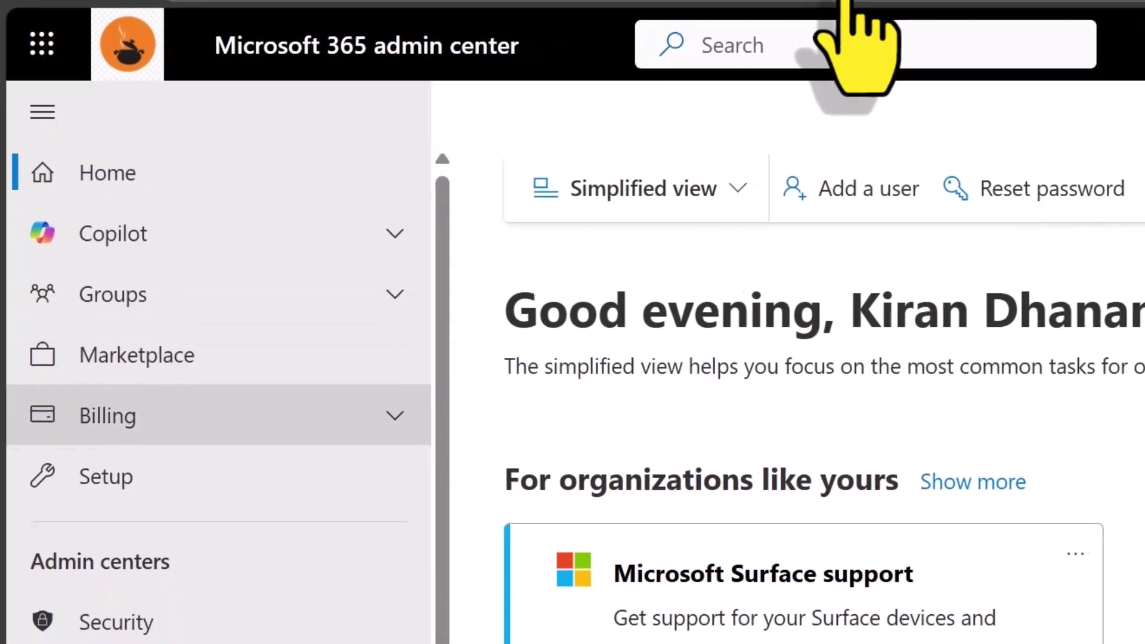
Open Users > Guest users in the admin center navigation.
{"action": "scroll", "coordinate": [215, 496], "scroll_direction": "down", "scroll_amount": 1}
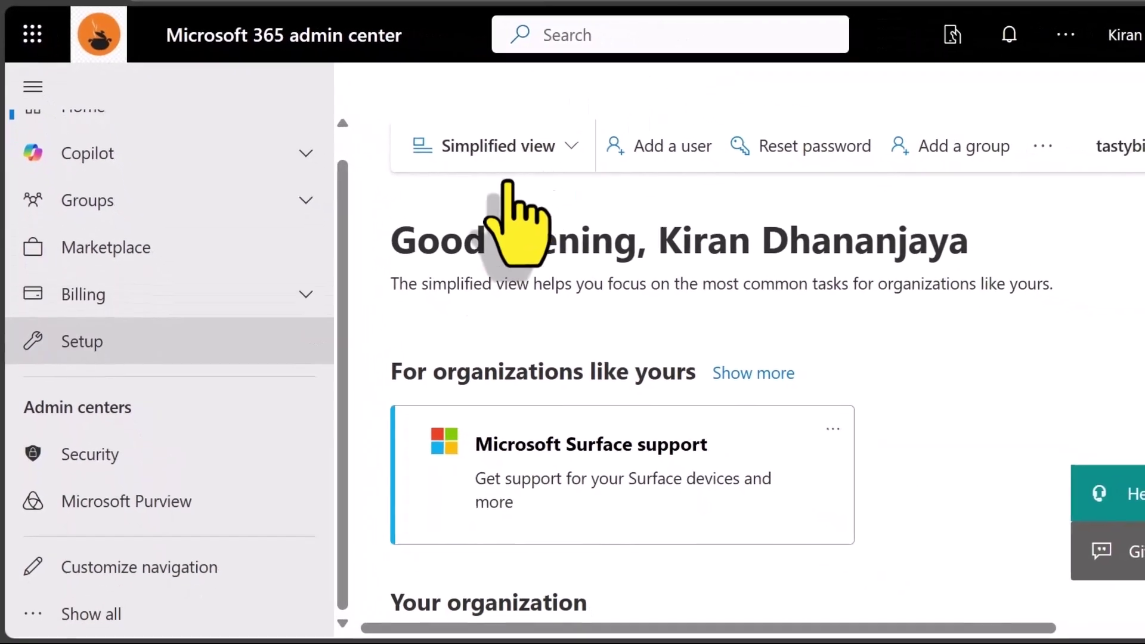
{"action": "left_click", "coordinate": [171, 617]}
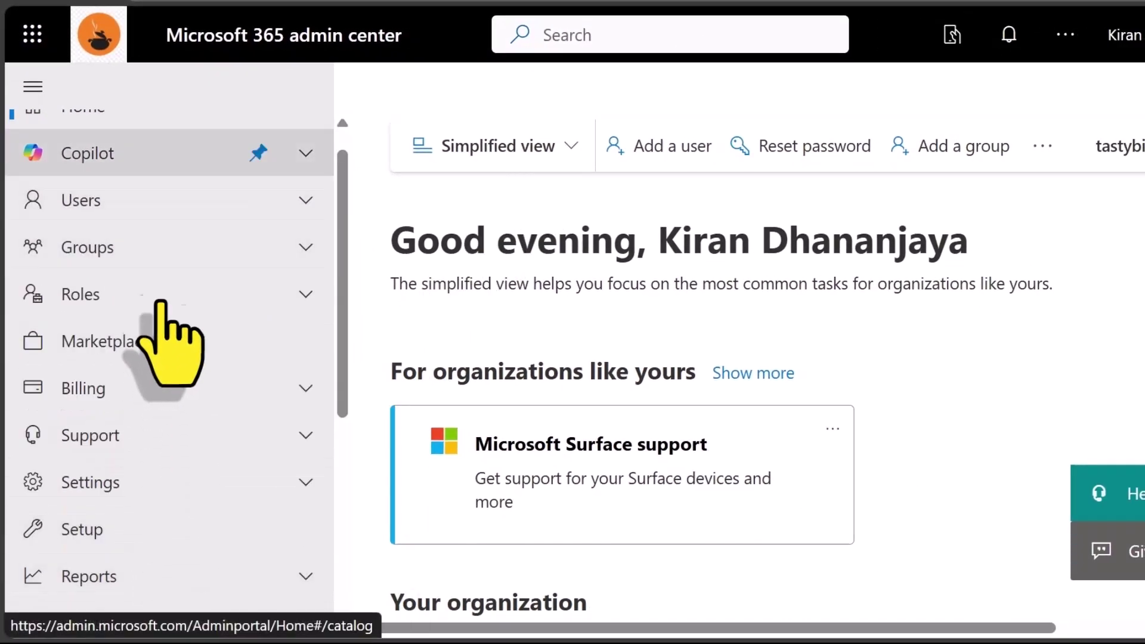
{"action": "left_click", "coordinate": [149, 201]}
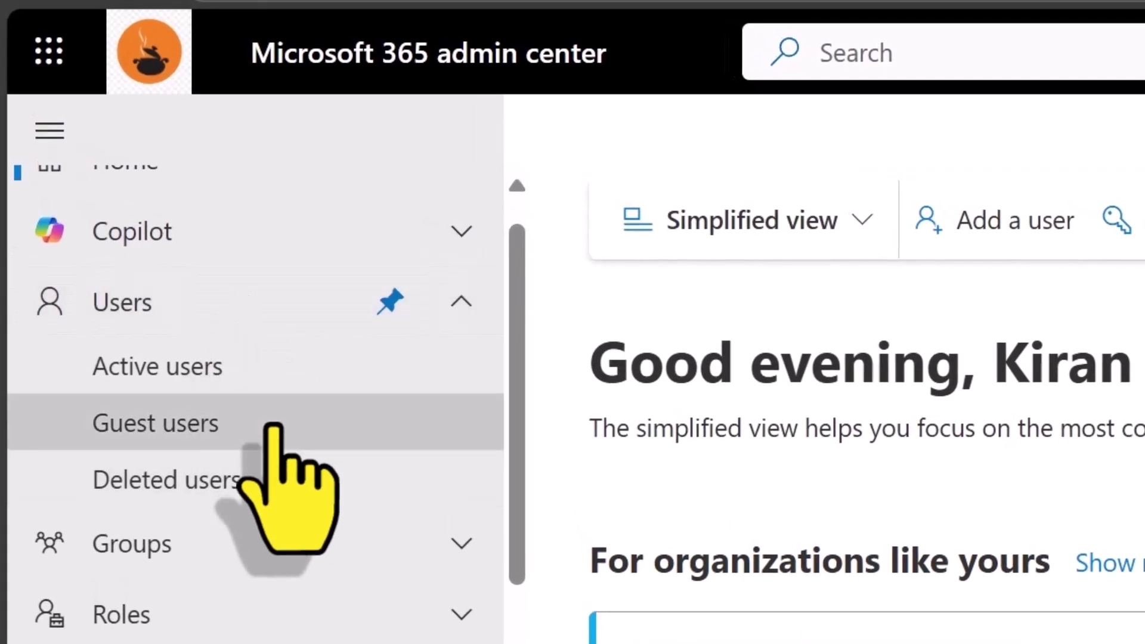
{"action": "left_click", "coordinate": [274, 424]}
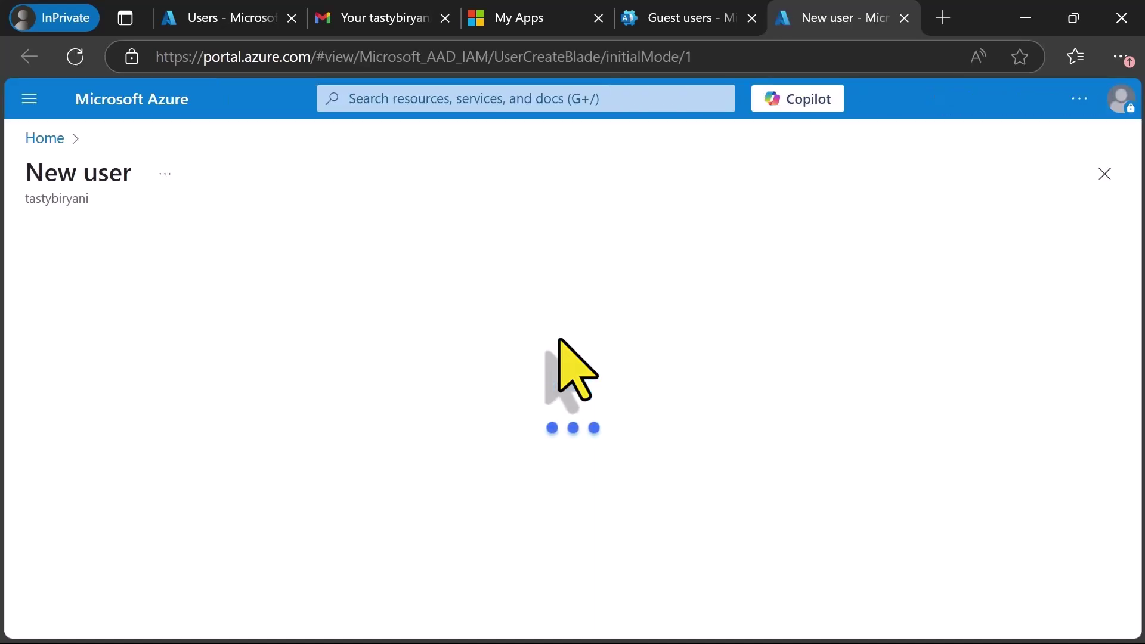
Scroll the invite form down to the empty Identity fields.
{"action": "scroll", "coordinate": [808, 530], "scroll_direction": "down", "scroll_amount": 5}
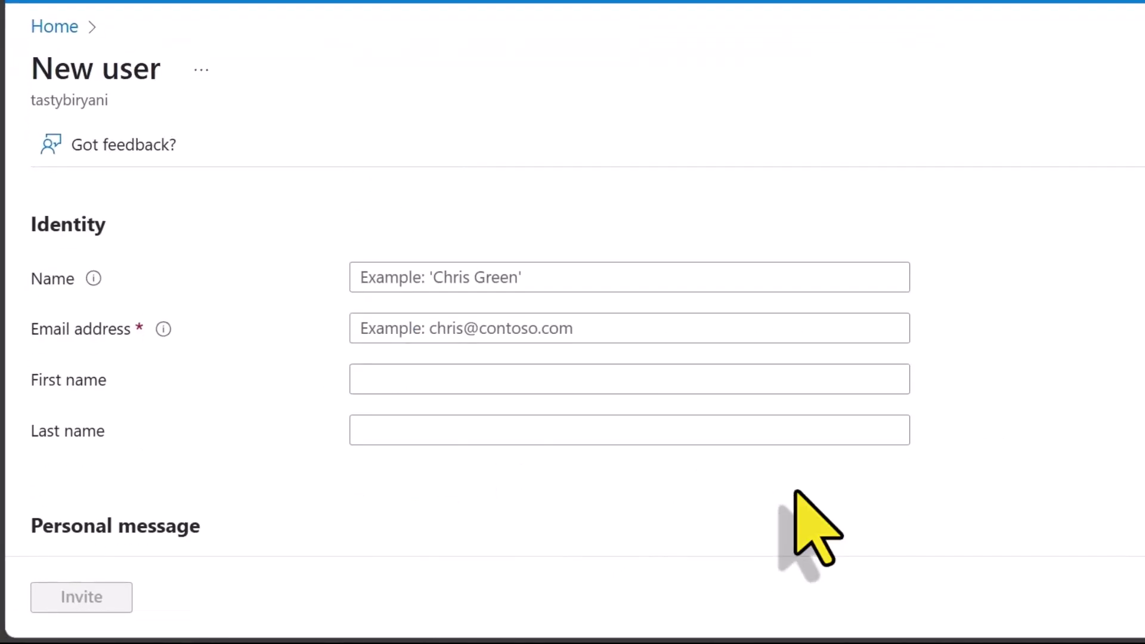